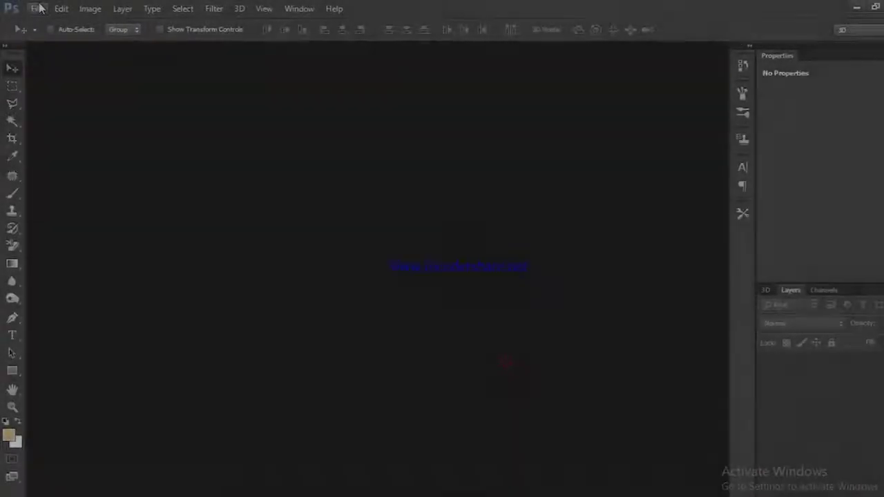
# Open the Photo portrait image
pyautogui.click(38, 9)
pyautogui.click(53, 42)
pyautogui.click(374, 123)
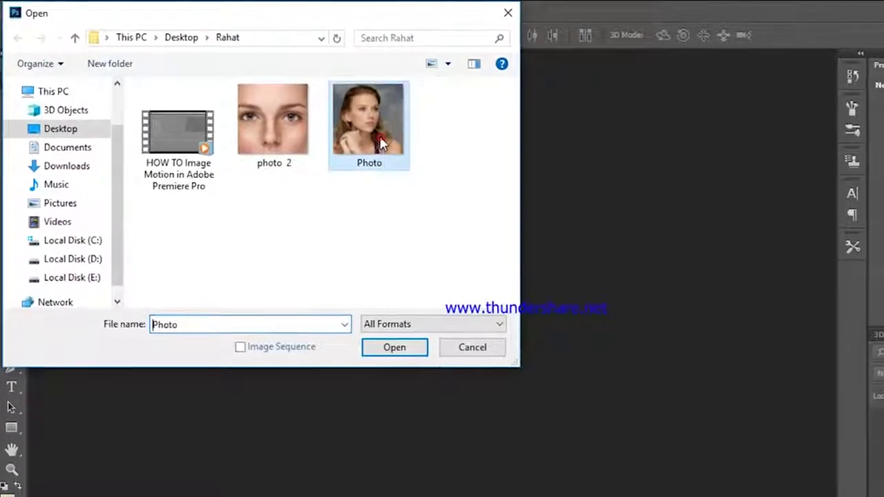
pyautogui.click(402, 353)
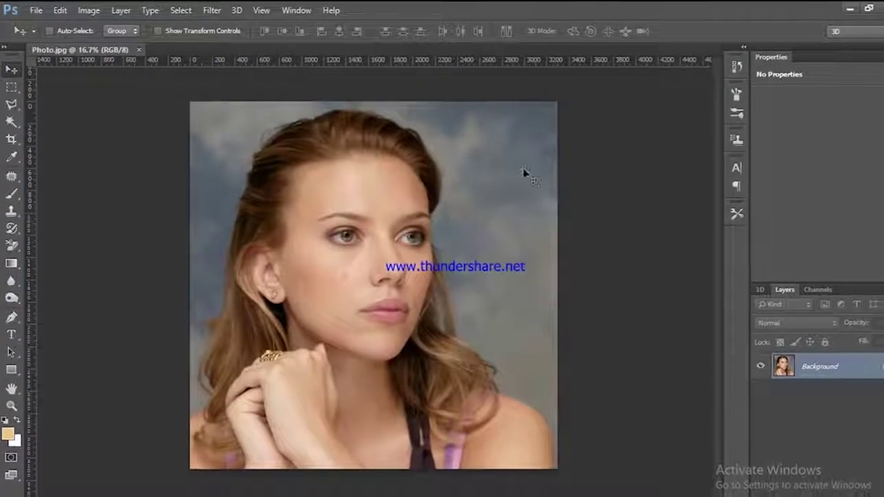
# Duplicate the background layer, invert the copy and set it to Vivid Light blend mode
pyautogui.hotkey('ctrl', 'j')
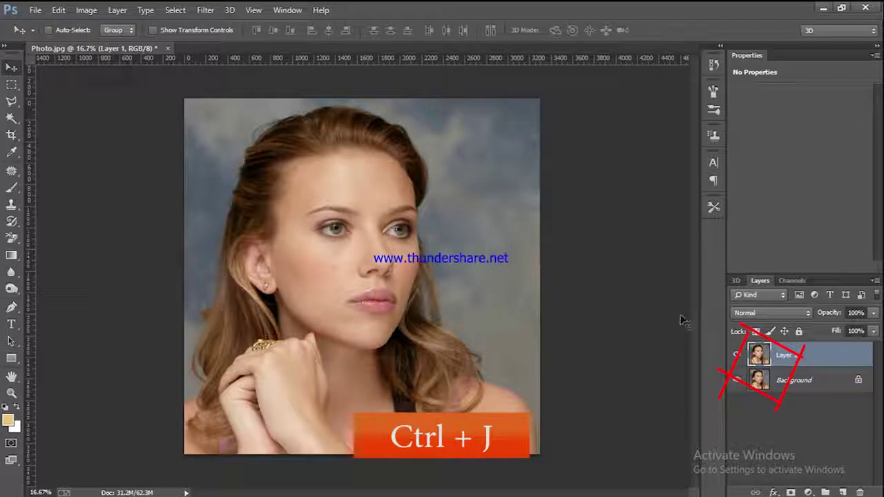
pyautogui.hotkey('ctrl', 'i')
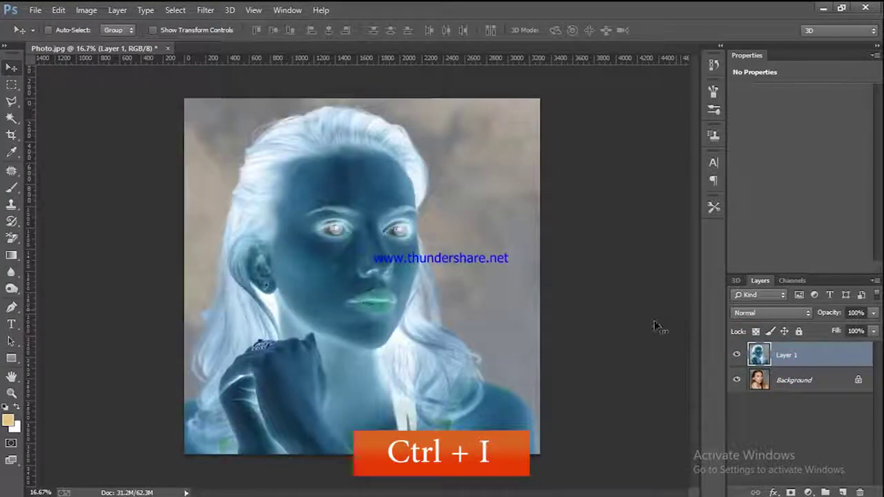
pyautogui.click(765, 315)
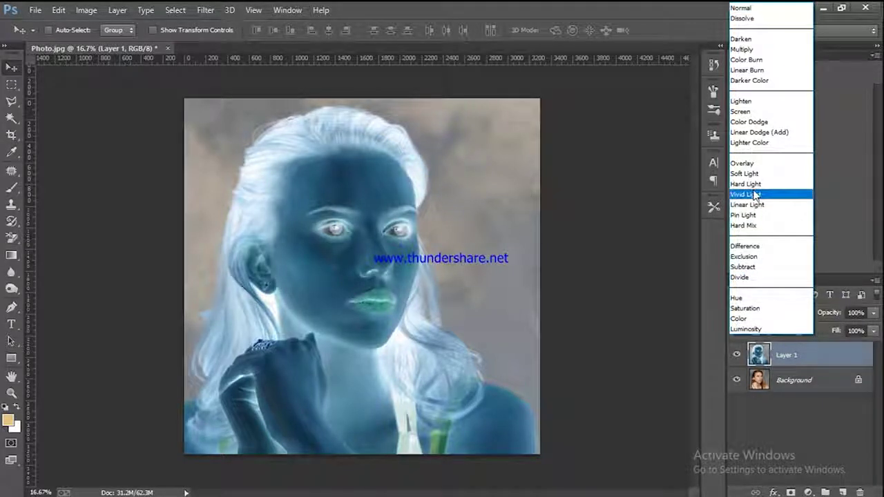
pyautogui.click(754, 194)
pyautogui.click(206, 9)
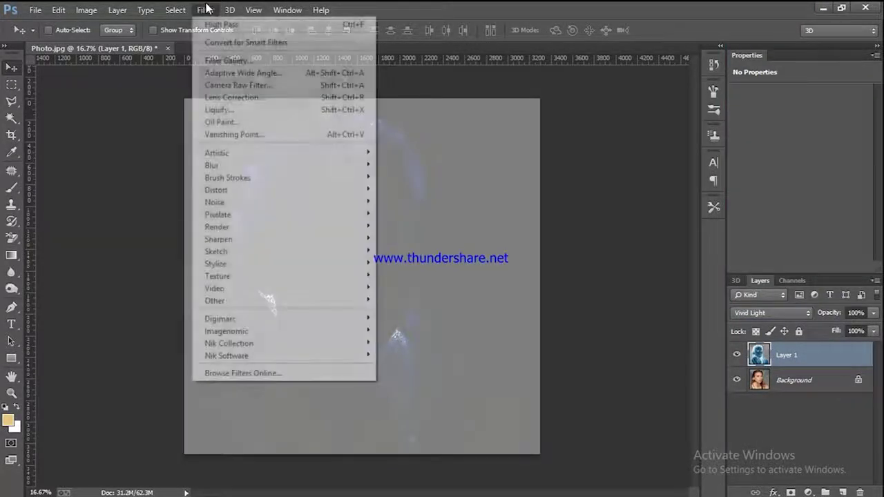
pyautogui.moveTo(215, 301)
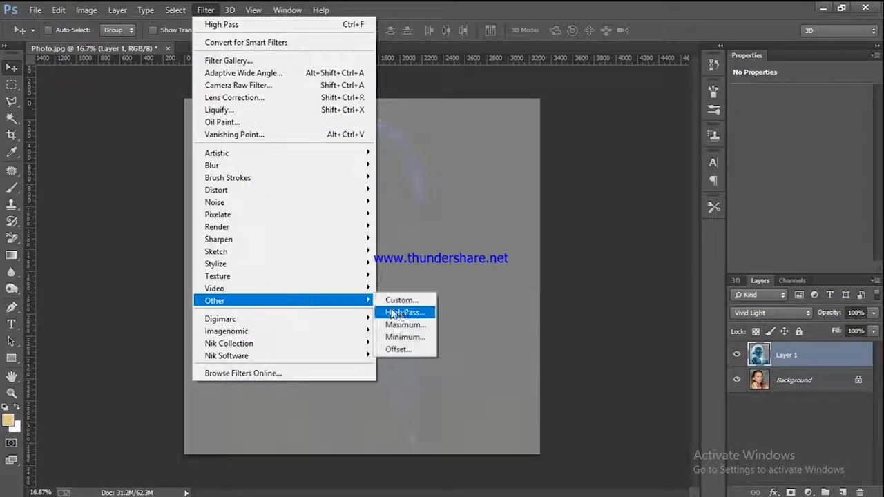
# Apply a High Pass filter with a 15-pixel radius to Layer 1
pyautogui.click(404, 312)
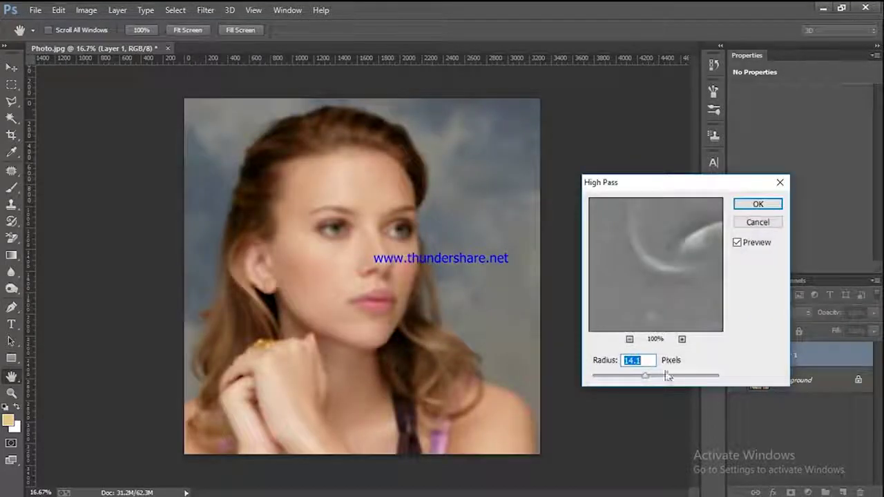
pyautogui.moveTo(652, 376)
pyautogui.mouseDown()
pyautogui.moveTo(638, 379)
pyautogui.moveTo(646, 383)
pyautogui.mouseUp()
pyautogui.write('15')
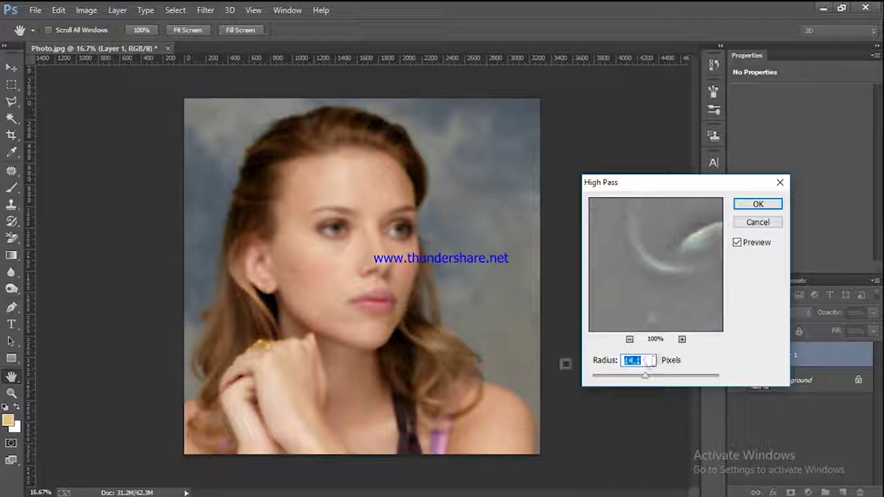
pyautogui.click(772, 206)
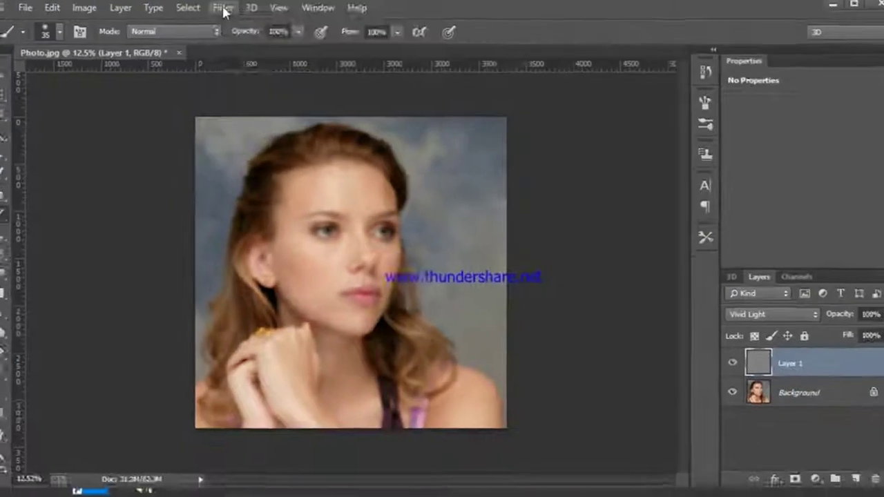
pyautogui.click(223, 9)
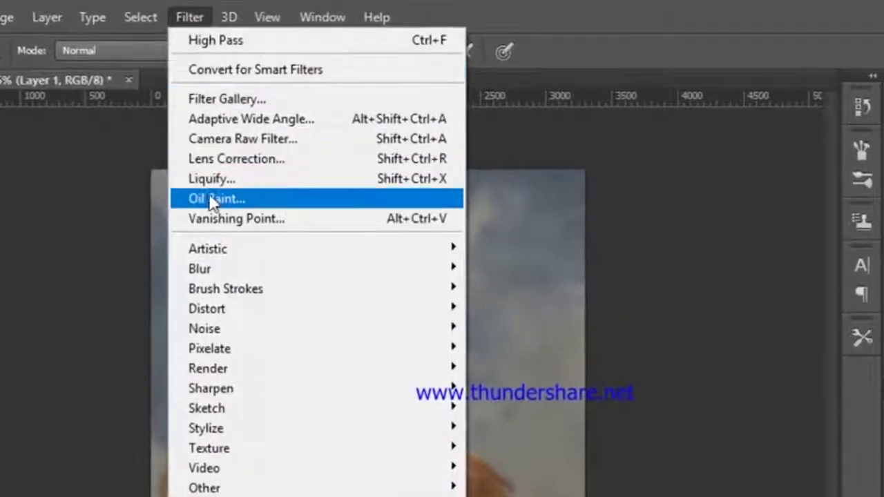
pyautogui.moveTo(200, 269)
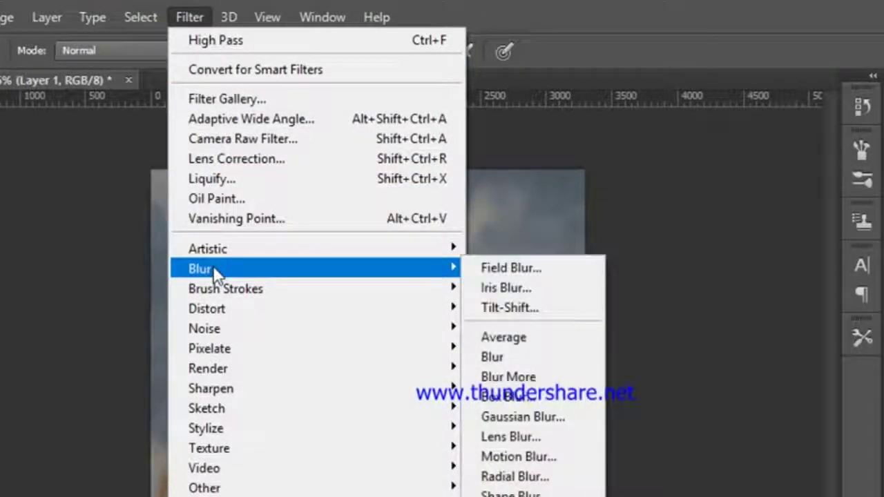
# Apply a Gaussian Blur with a 5-pixel radius to Layer 1
pyautogui.click(525, 422)
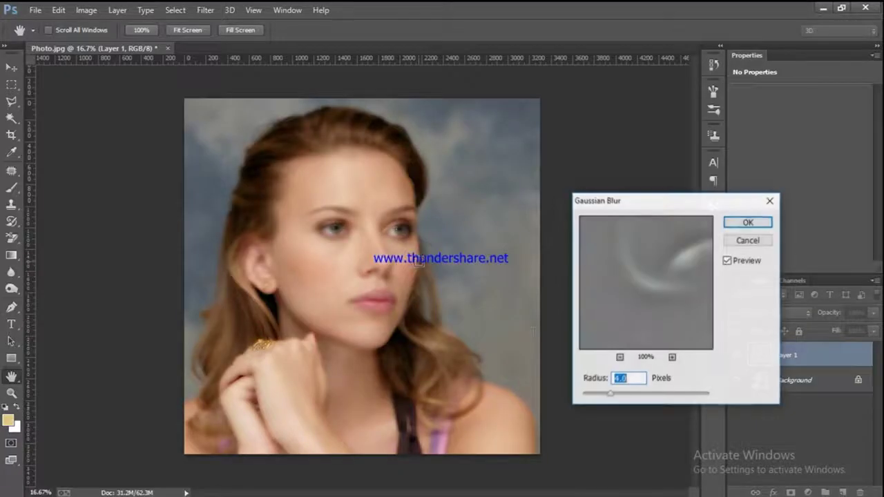
pyautogui.moveTo(612, 397); pyautogui.dragTo(628, 399)
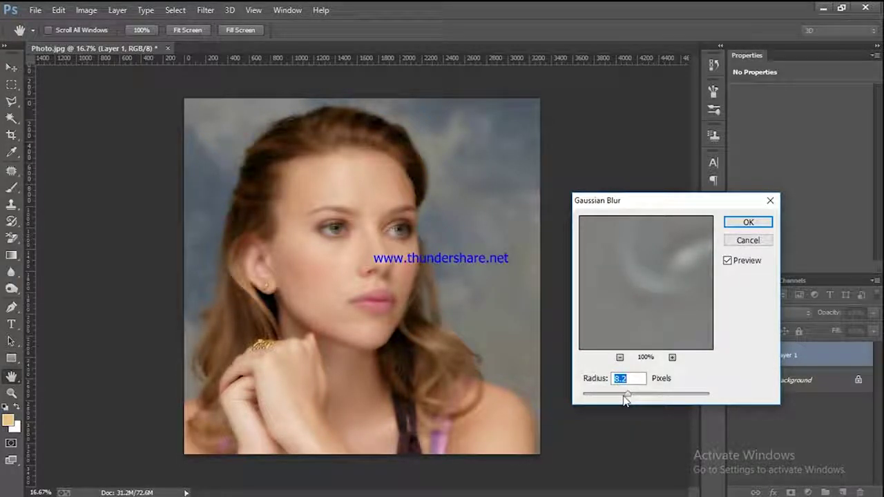
pyautogui.moveTo(625, 399); pyautogui.dragTo(612, 395)
pyautogui.write('5')
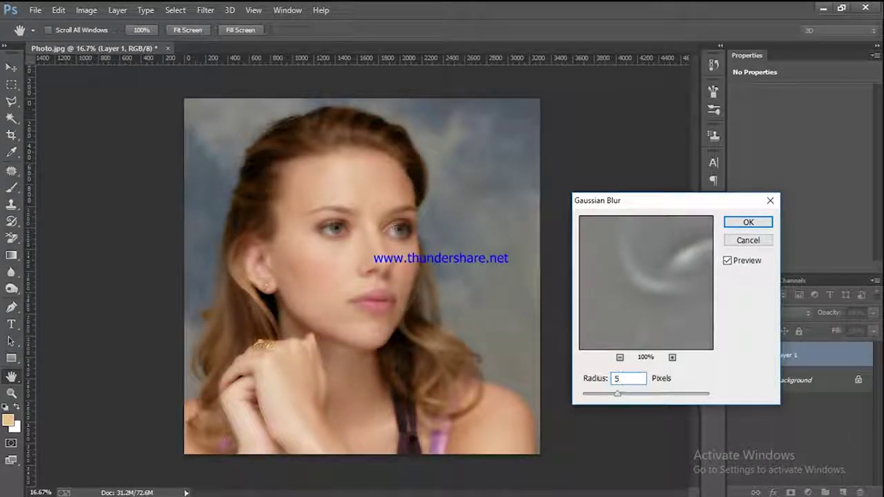
pyautogui.press('Return')
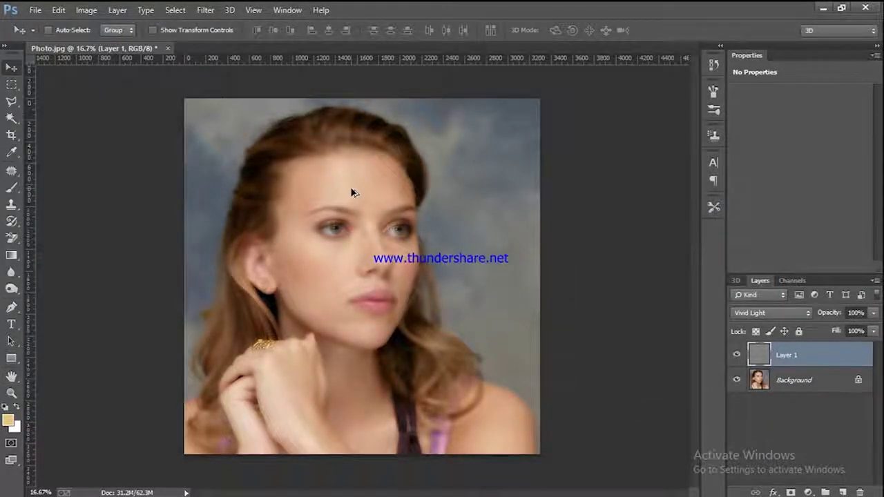
# Add a layer mask to Layer 1 and invert it to black
pyautogui.scroll(3, 350, 192)
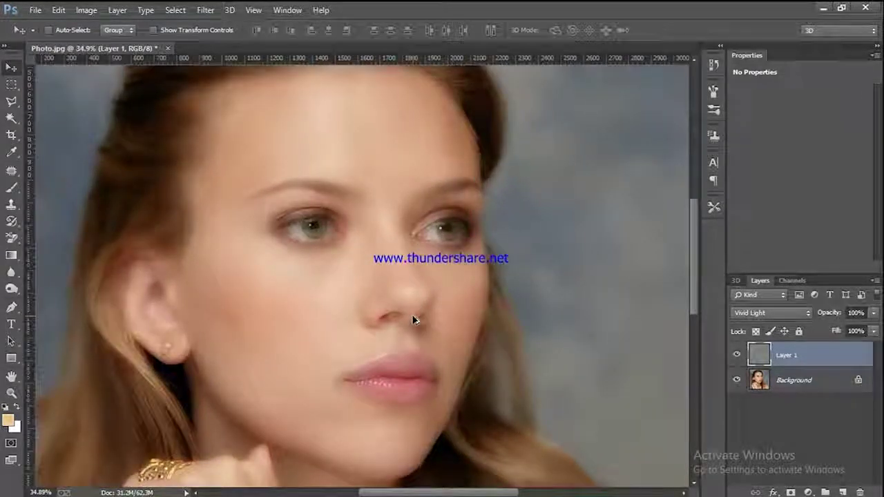
pyautogui.scroll(1, 414, 319)
pyautogui.scroll(1, 435, 198)
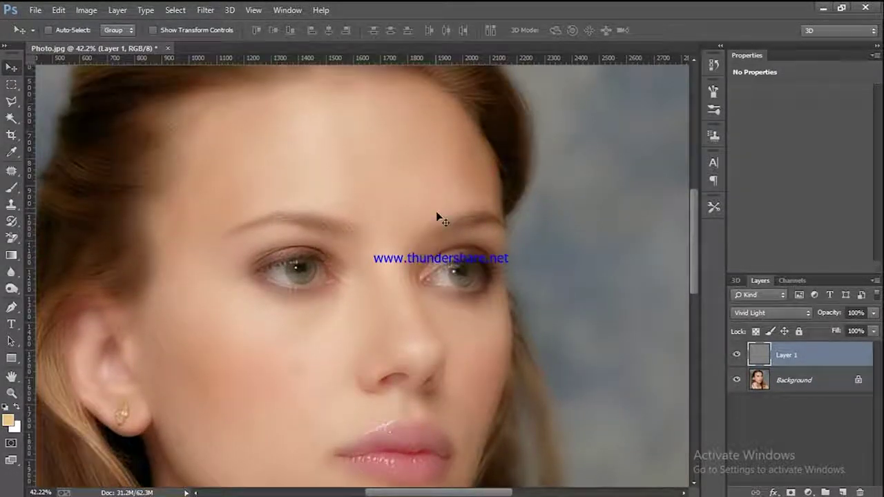
pyautogui.scroll(-1, 439, 286)
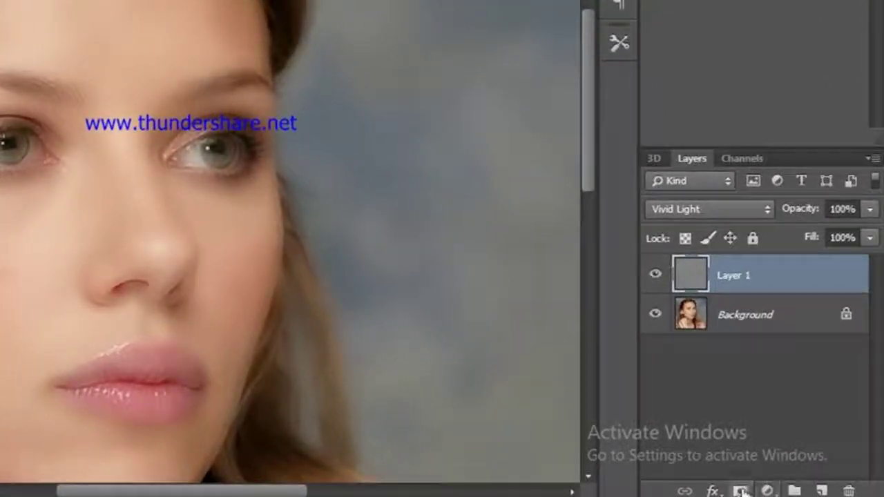
pyautogui.click(740, 491)
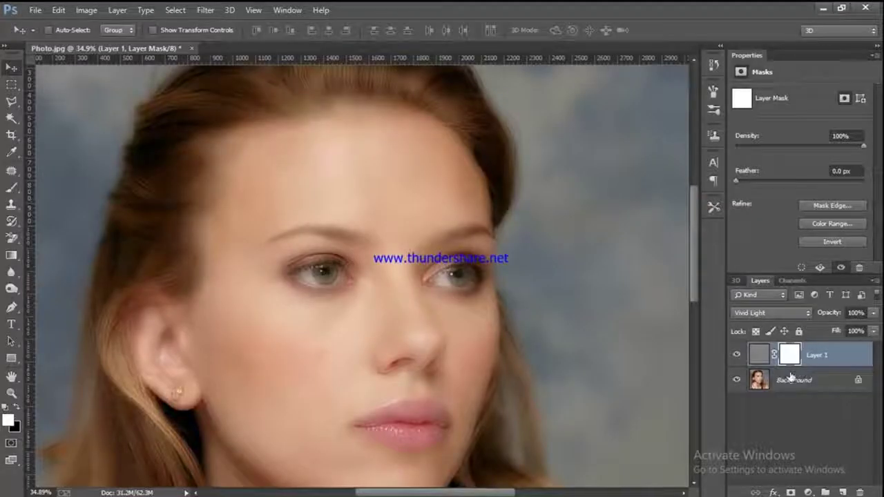
pyautogui.hotkey('ctrl', 'i')
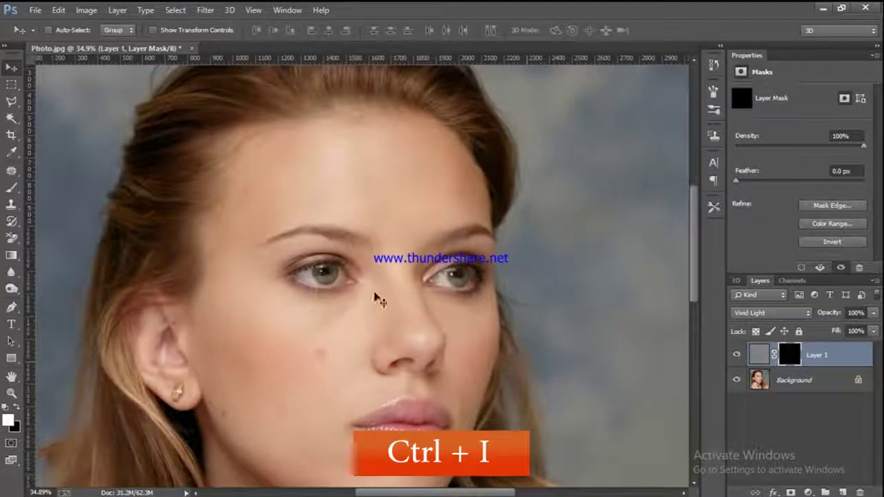
# Select the Brush tool with #ffffff white as the foreground colour
pyautogui.click(13, 189)
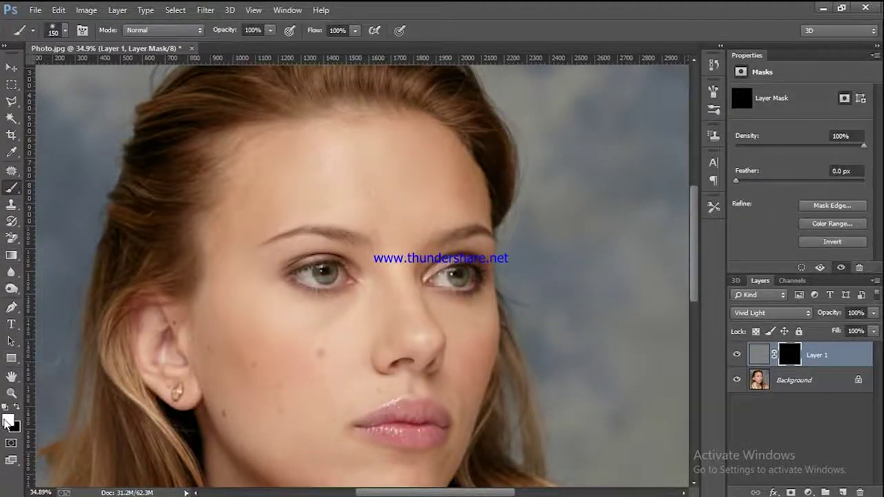
pyautogui.click(9, 419)
pyautogui.write('ffffff')
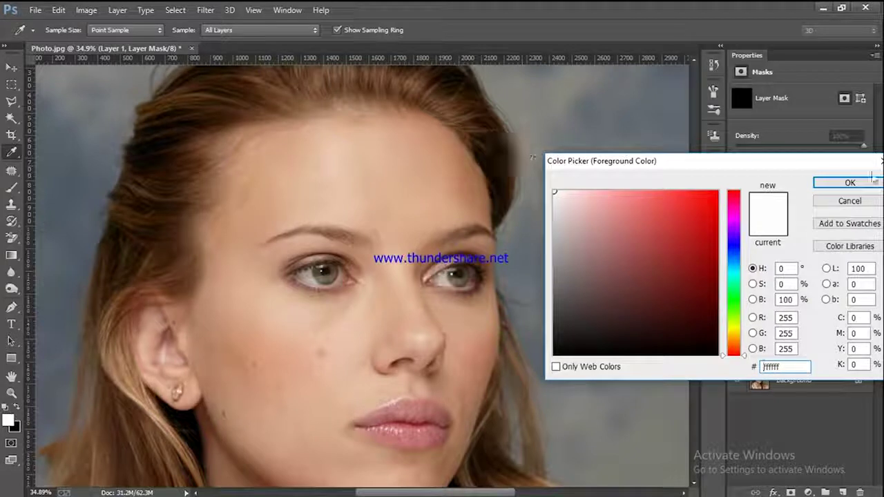
pyautogui.click(857, 182)
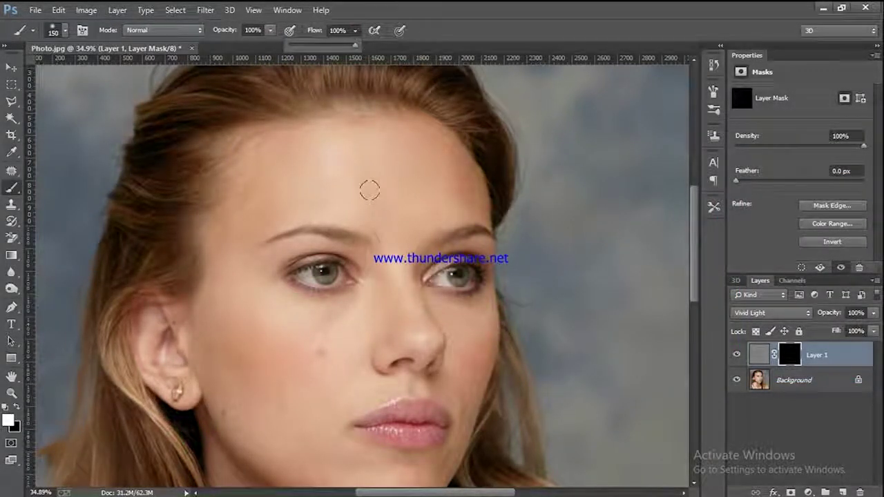
pyautogui.scroll(1, 452, 133)
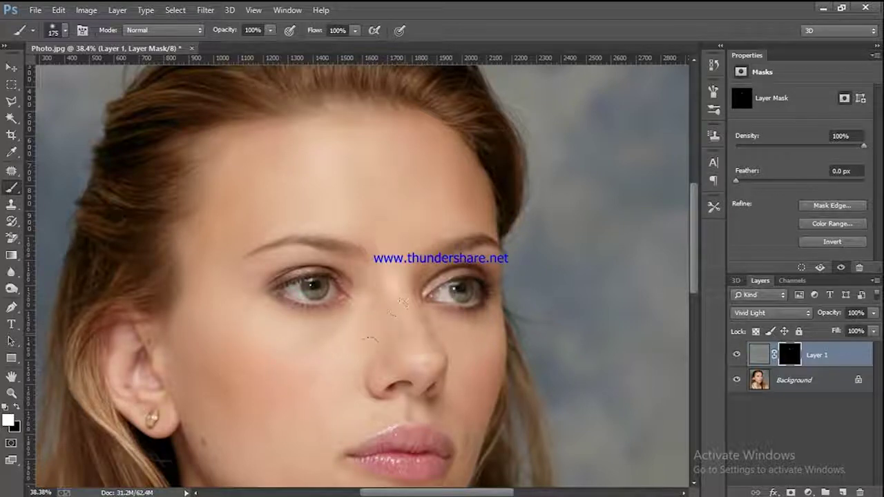
# Paint smoothing through the mask onto the forehead, nose, upper lip and lips
pyautogui.moveTo(266, 280); pyautogui.dragTo(248, 262)
pyautogui.press('[')
pyautogui.press('[')
pyautogui.press('[')
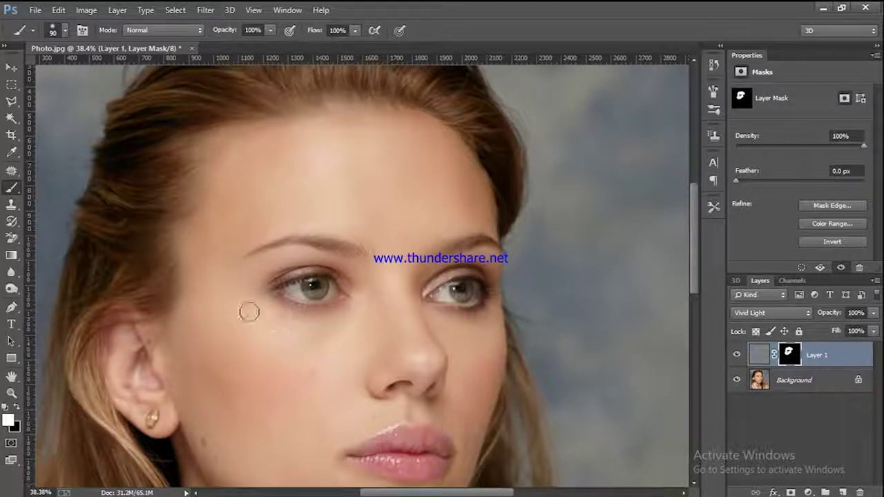
pyautogui.scroll(-3, 171, 356)
pyautogui.scroll(-1, 326, 320)
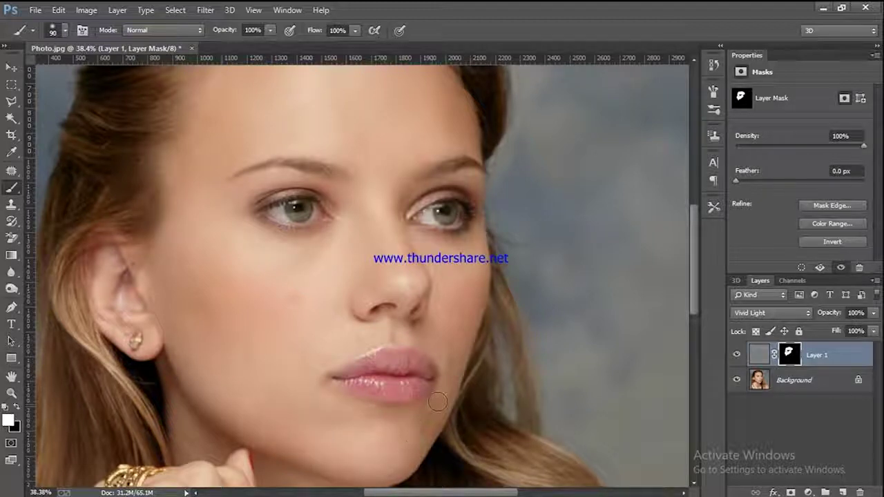
pyautogui.press(']')
pyautogui.moveTo(444, 283); pyautogui.dragTo(423, 248)
pyautogui.moveTo(441, 340)
pyautogui.mouseDown()
pyautogui.moveTo(367, 332)
pyautogui.moveTo(386, 340)
pyautogui.mouseUp()
pyautogui.moveTo(316, 367); pyautogui.dragTo(442, 384)
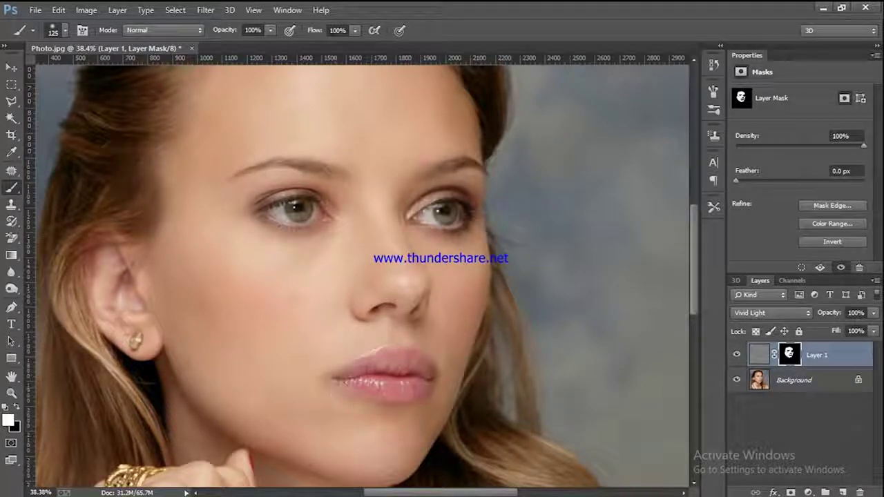
pyautogui.press('[')
pyautogui.press('[')
pyautogui.press('[')
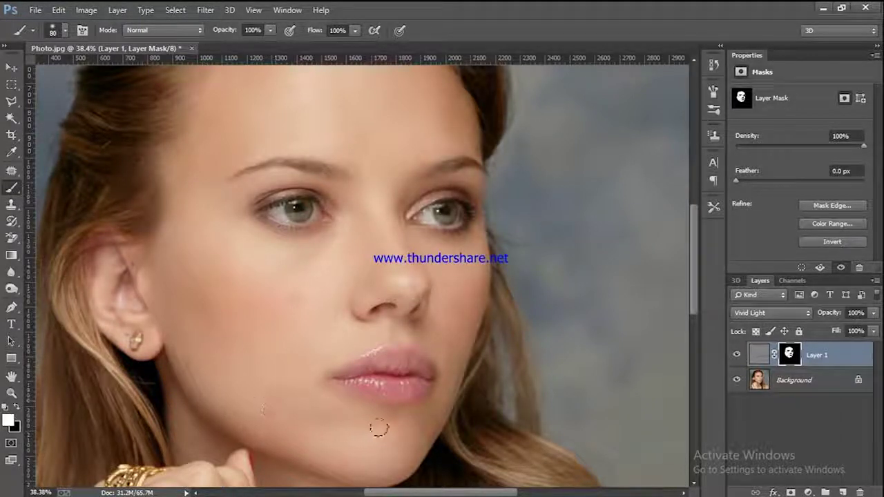
# Resize the brush and zoom around to extend the smoothing over the neck and shoulder
pyautogui.scroll(-3, 332, 423)
pyautogui.scroll(-2, 369, 389)
pyautogui.scroll(4, 301, 357)
pyautogui.press(']')
pyautogui.press(']')
pyautogui.press(']')
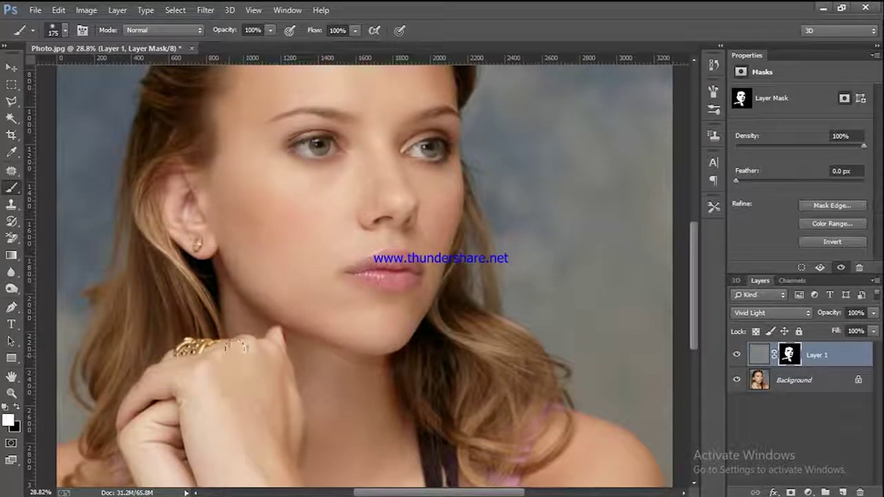
pyautogui.scroll(-2, 332, 318)
pyautogui.scroll(-2, 381, 300)
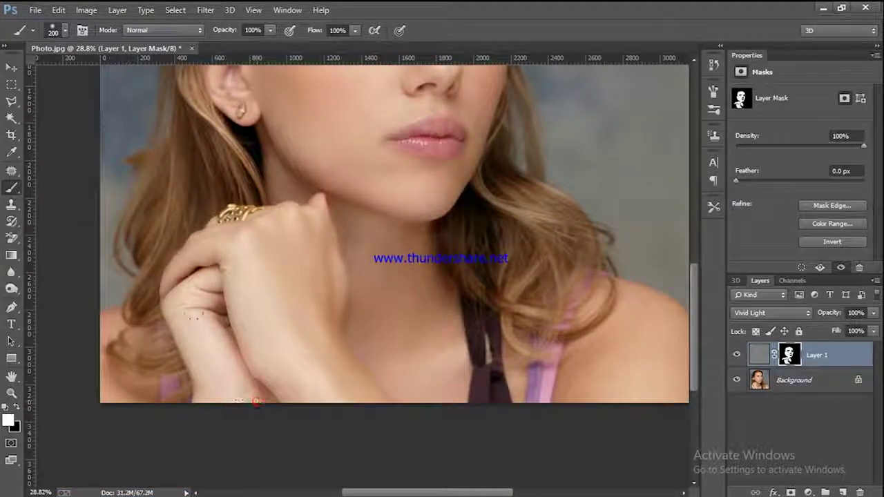
pyautogui.scroll(4, 394, 349)
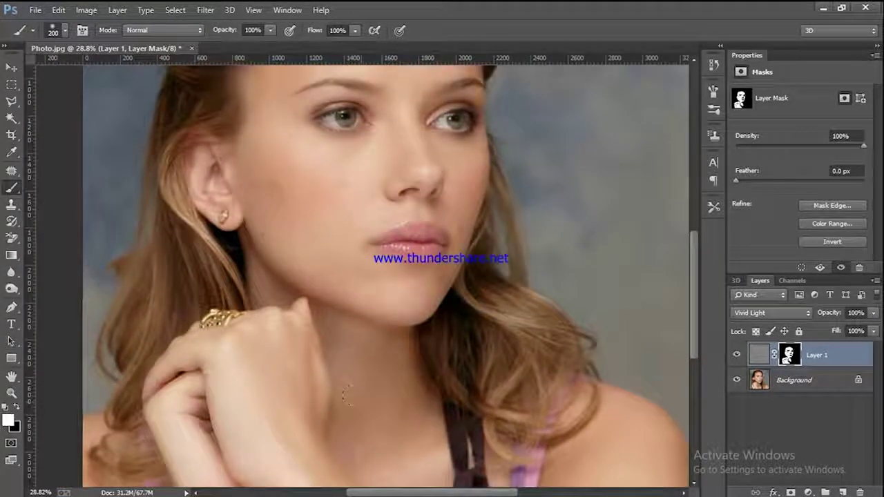
pyautogui.scroll(-2, 394, 349)
pyautogui.press(']')
pyautogui.press('[')
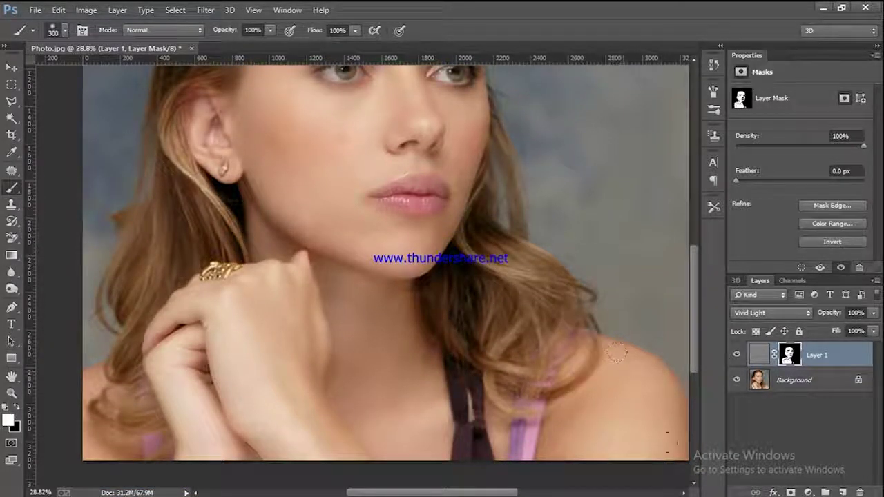
pyautogui.scroll(-2, 666, 442)
pyautogui.scroll(-2, 665, 442)
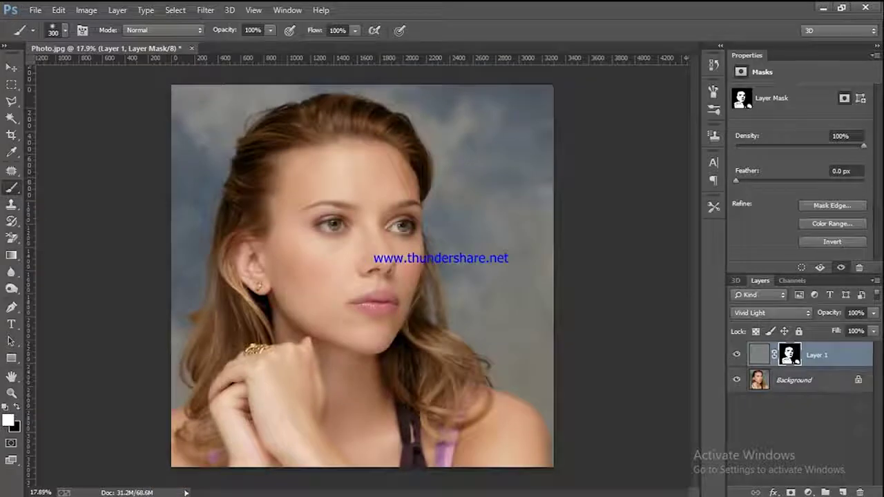
pyautogui.scroll(2, 400, 141)
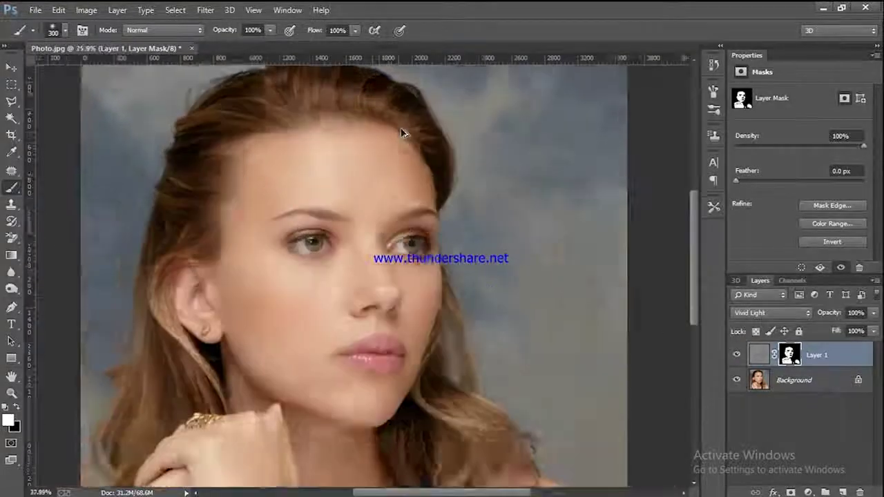
pyautogui.scroll(2, 402, 129)
# Toggle Layer 1's visibility to compare the retouch with the original photo
pyautogui.click(737, 355)
pyautogui.click(737, 355)
pyautogui.click(736, 355)
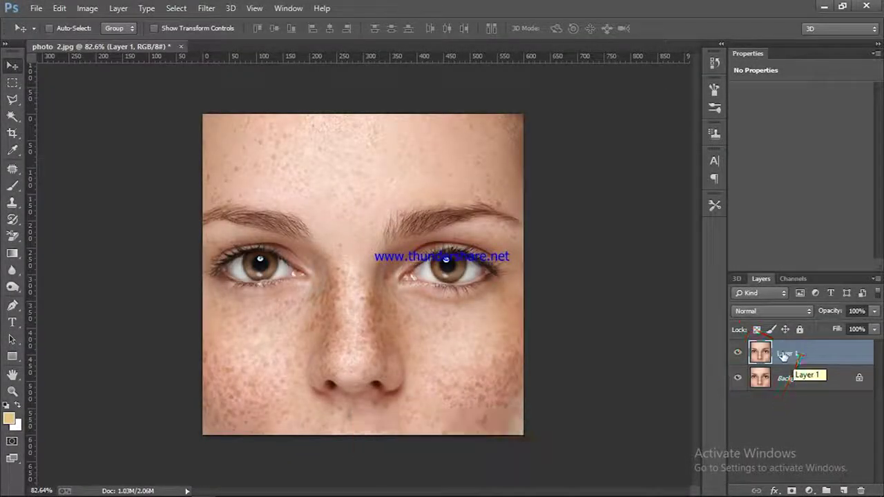
# Invert the duplicated face layer and set its blend mode to Vivid Light
pyautogui.hotkey('ctrl', 'i')
pyautogui.click(774, 311)
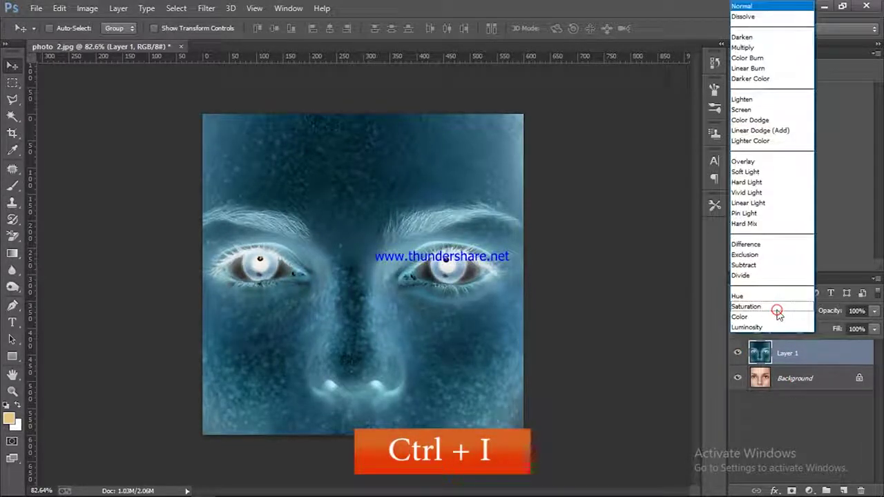
pyautogui.click(748, 193)
# Apply a High Pass filter to Layer 1, tuning the radius while previewing the eyes
pyautogui.click(206, 8)
pyautogui.moveTo(215, 299)
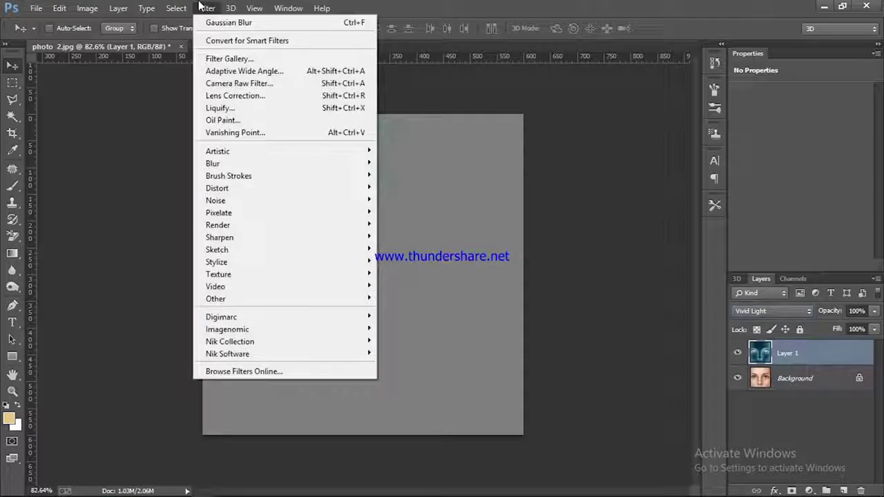
pyautogui.click(405, 311)
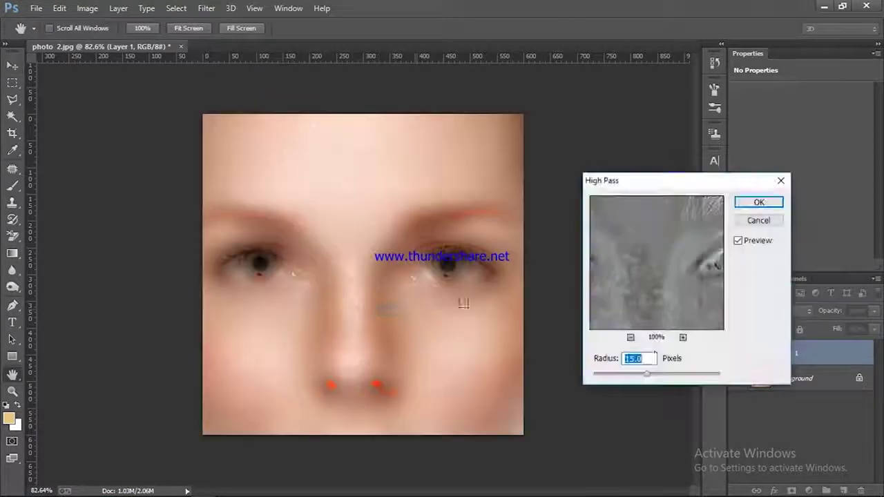
pyautogui.moveTo(644, 378); pyautogui.dragTo(631, 377)
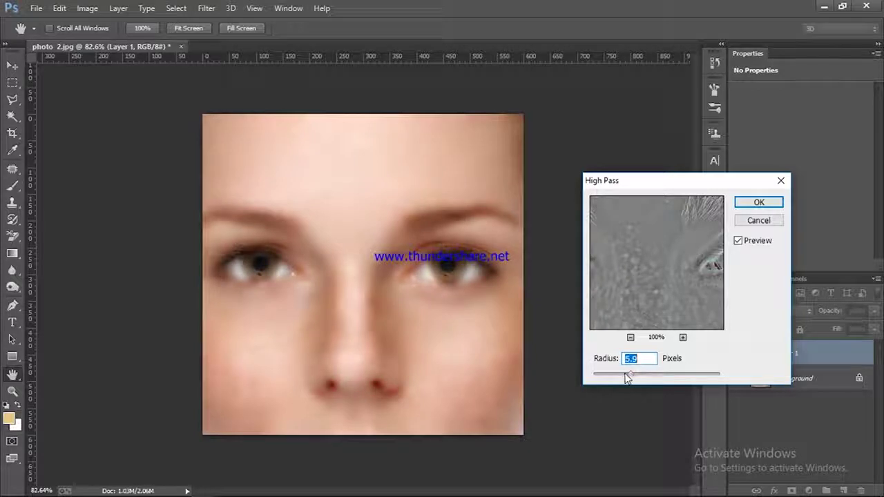
pyautogui.click(405, 279)
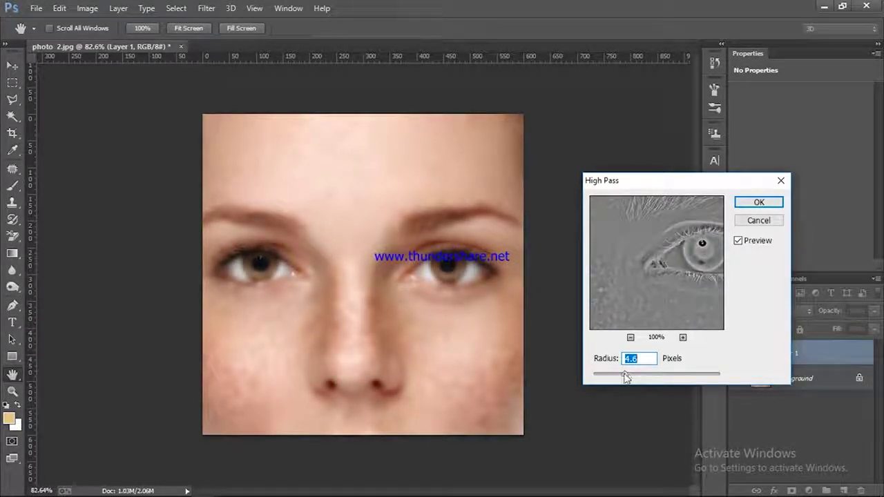
pyautogui.moveTo(624, 379); pyautogui.dragTo(633, 374)
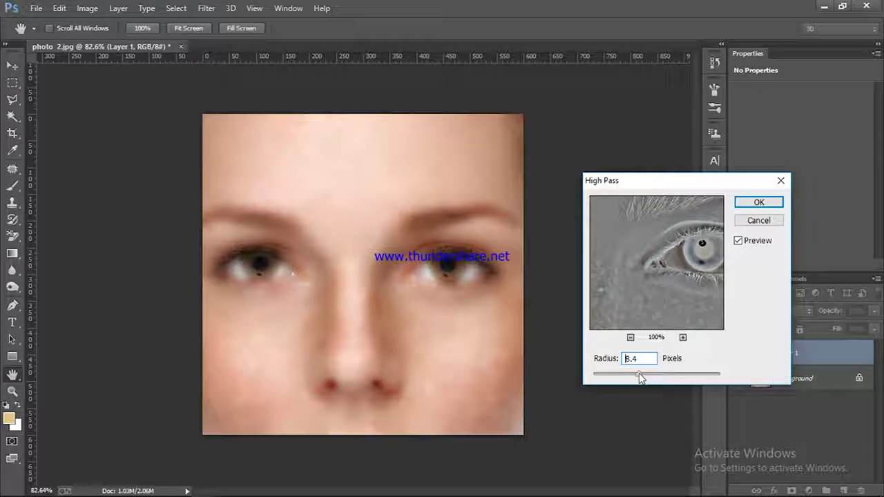
pyautogui.press('Return')
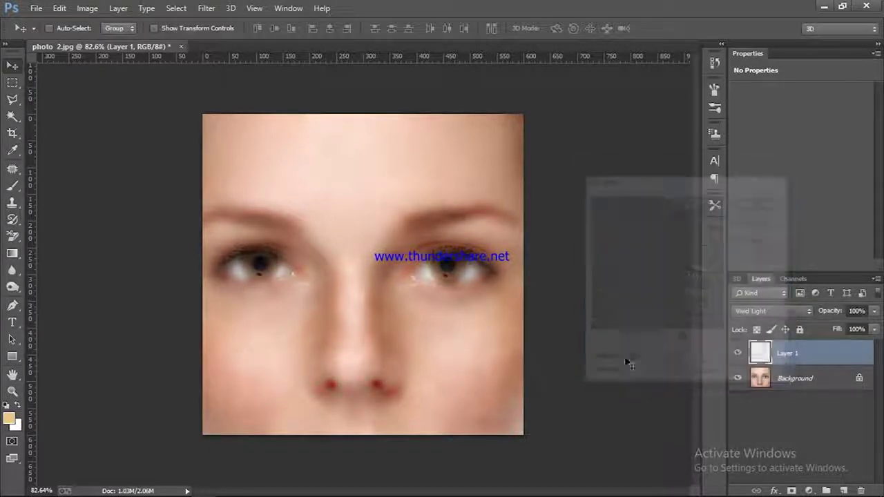
# Apply a 2-pixel Gaussian Blur to Layer 1 and add a white layer mask
pyautogui.click(202, 9)
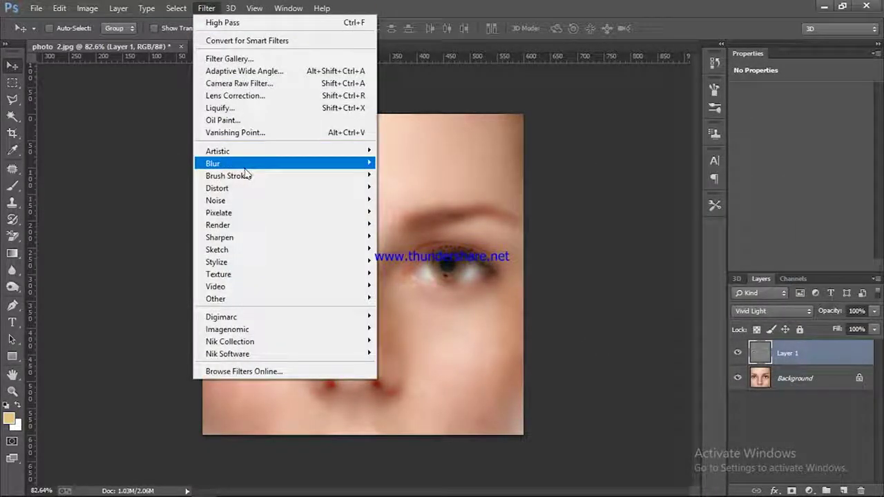
pyautogui.moveTo(283, 163)
pyautogui.click(414, 255)
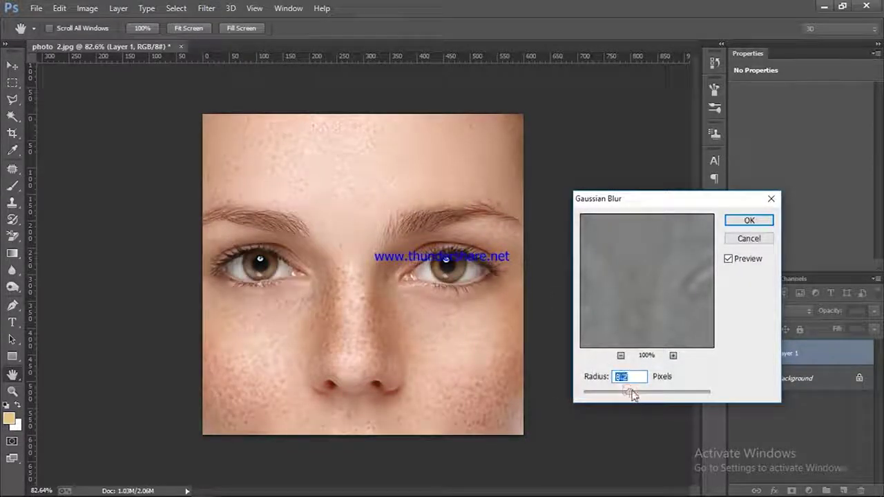
pyautogui.moveTo(630, 397); pyautogui.dragTo(599, 399)
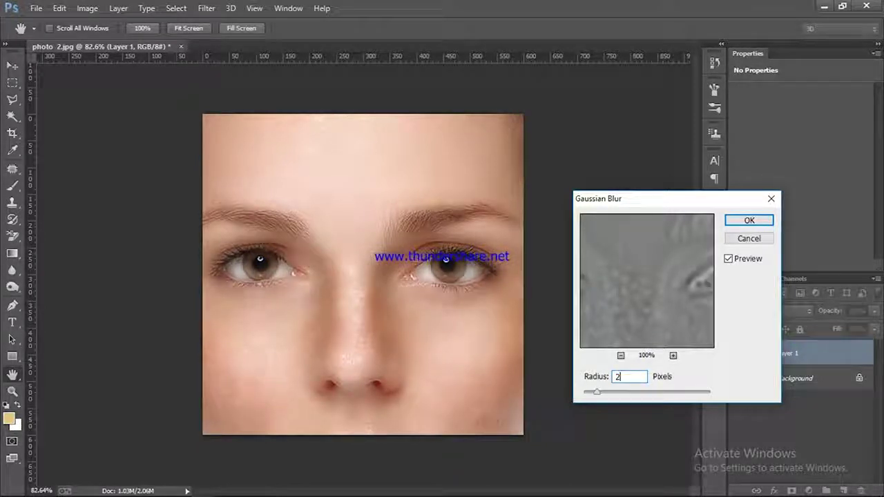
pyautogui.press('Return')
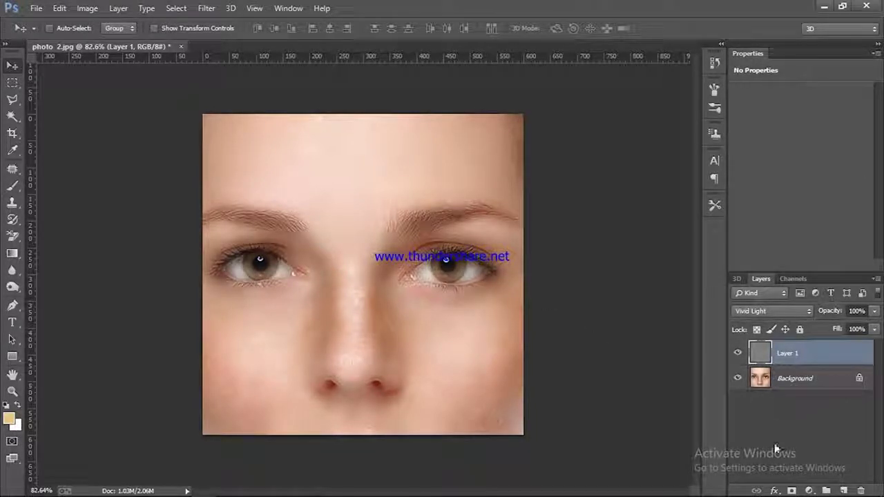
pyautogui.click(792, 491)
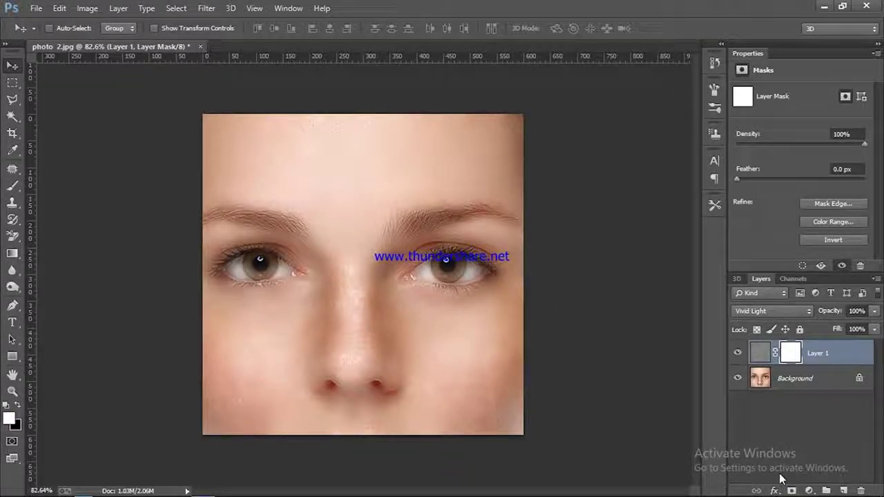
# Invert the mask to black and set up a white brush of 125 pixels
pyautogui.hotkey('ctrl', 'i')
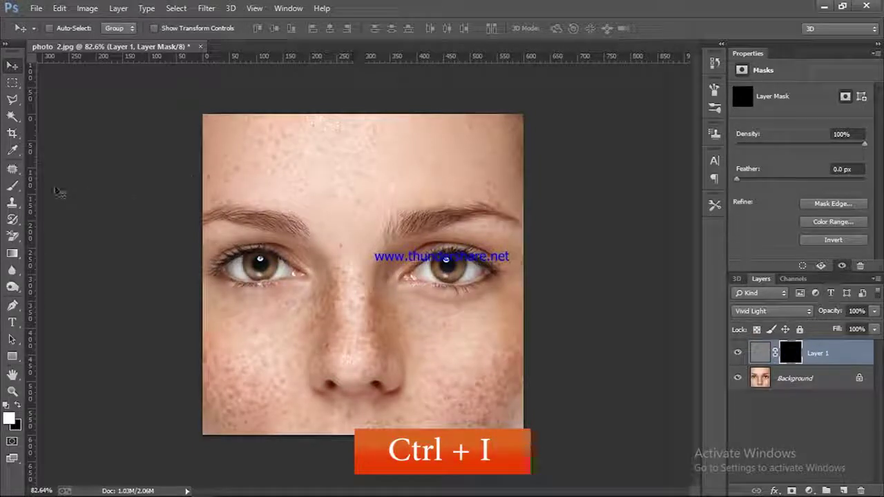
pyautogui.click(15, 187)
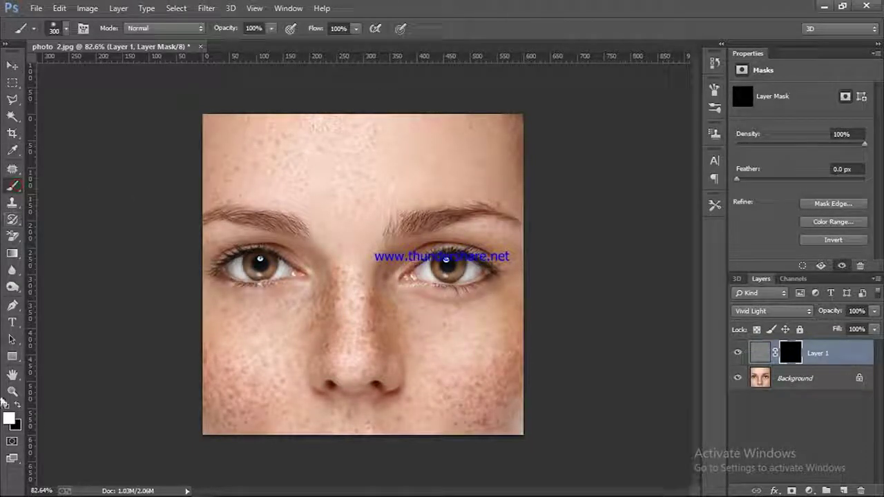
pyautogui.click(8, 418)
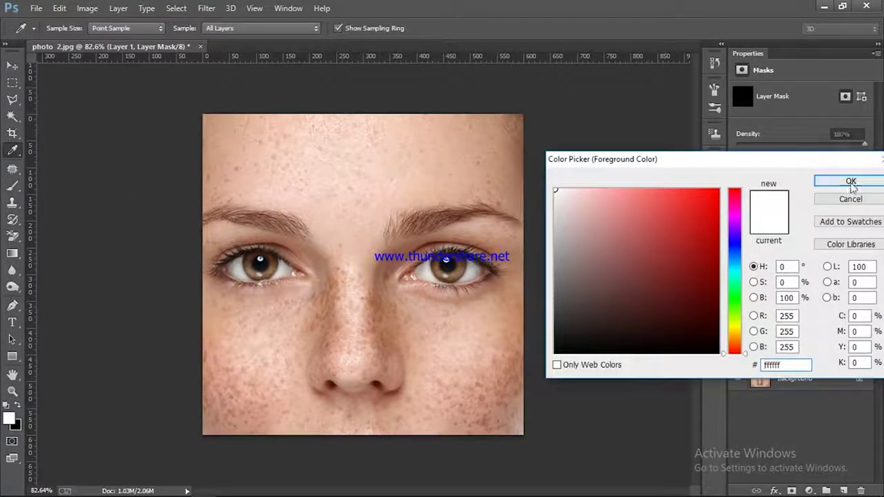
pyautogui.click(855, 181)
pyautogui.click(272, 29)
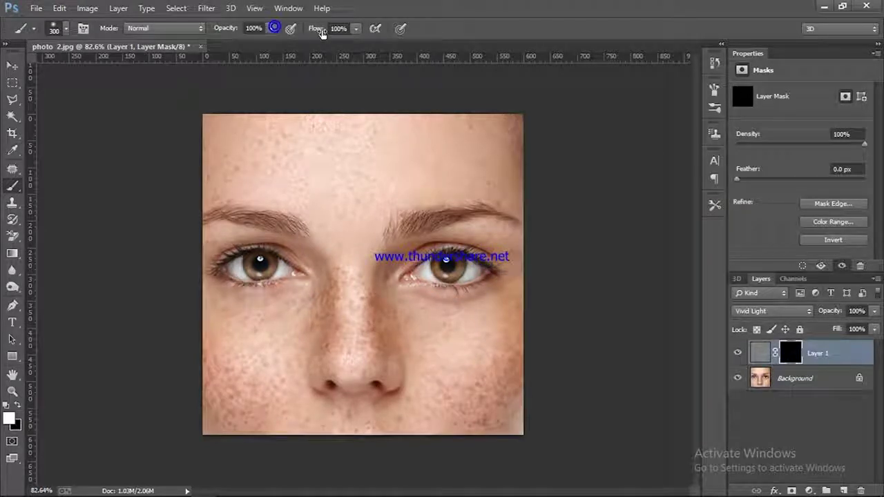
pyautogui.scroll(1, 388, 181)
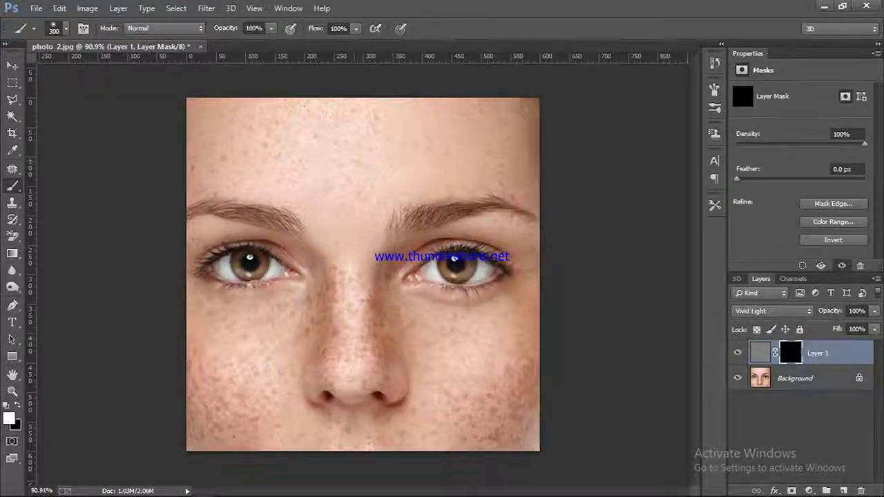
pyautogui.press('[')
pyautogui.press('[')
pyautogui.press('[')
pyautogui.press('[')
pyautogui.press('[')
# Paint smoothing over the forehead, nose and both cheeks to remove the freckles
pyautogui.moveTo(377, 115); pyautogui.dragTo(340, 141)
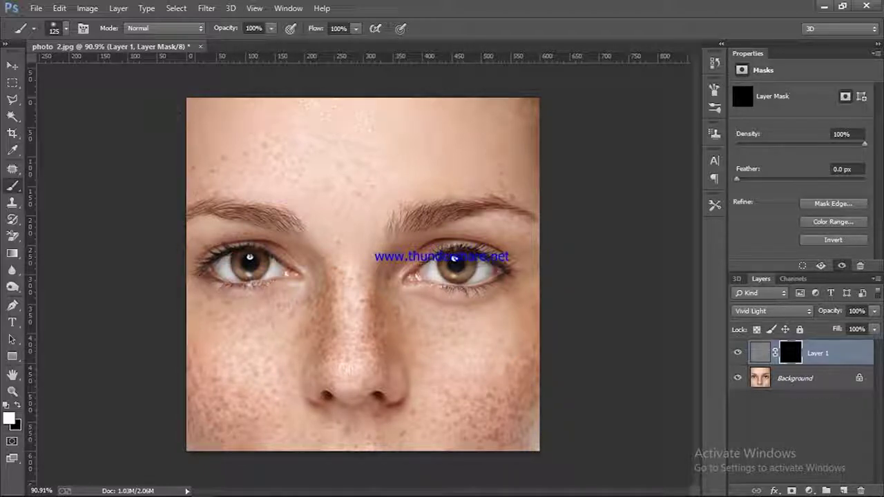
pyautogui.press('[')
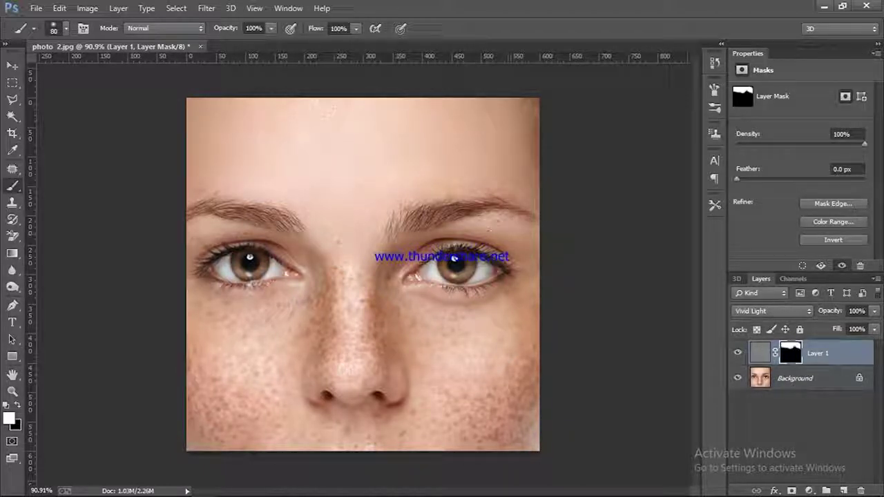
pyautogui.press('[')
pyautogui.moveTo(446, 328); pyautogui.dragTo(511, 387)
pyautogui.moveTo(363, 297)
pyautogui.mouseDown()
pyautogui.moveTo(344, 315)
pyautogui.moveTo(337, 271)
pyautogui.mouseUp()
pyautogui.press('[')
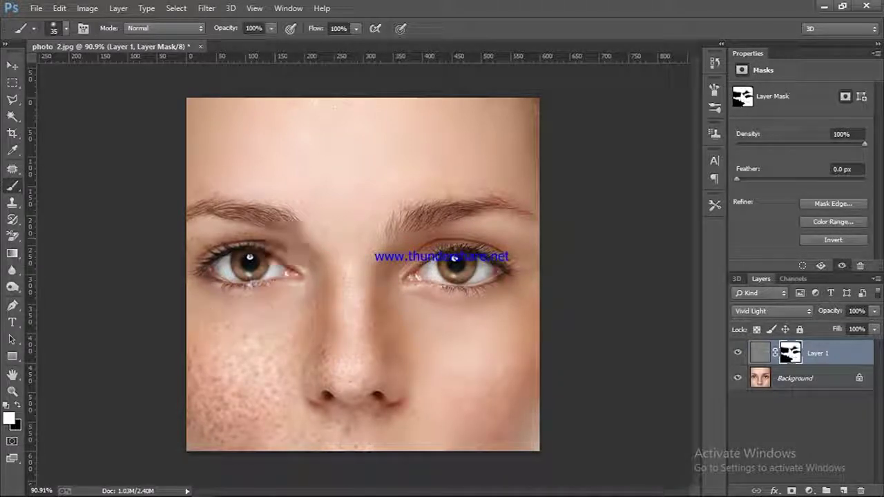
pyautogui.moveTo(207, 304); pyautogui.dragTo(245, 366)
pyautogui.moveTo(310, 403); pyautogui.dragTo(278, 414)
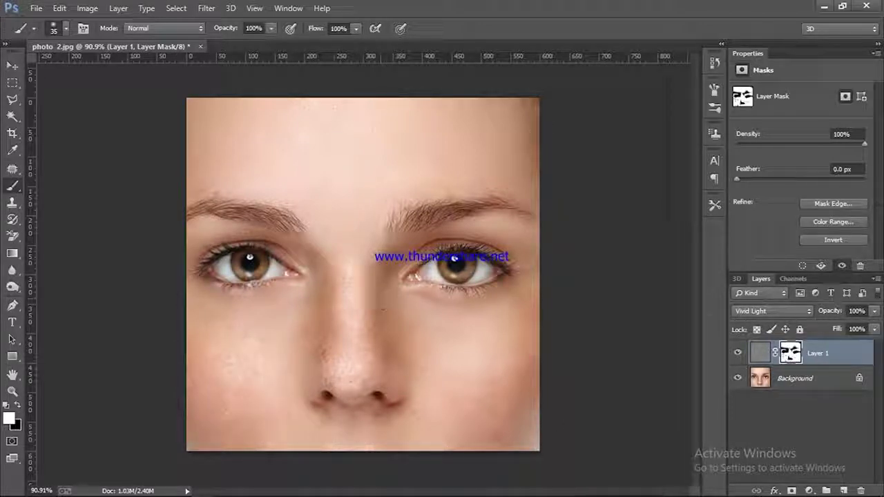
pyautogui.click(738, 353)
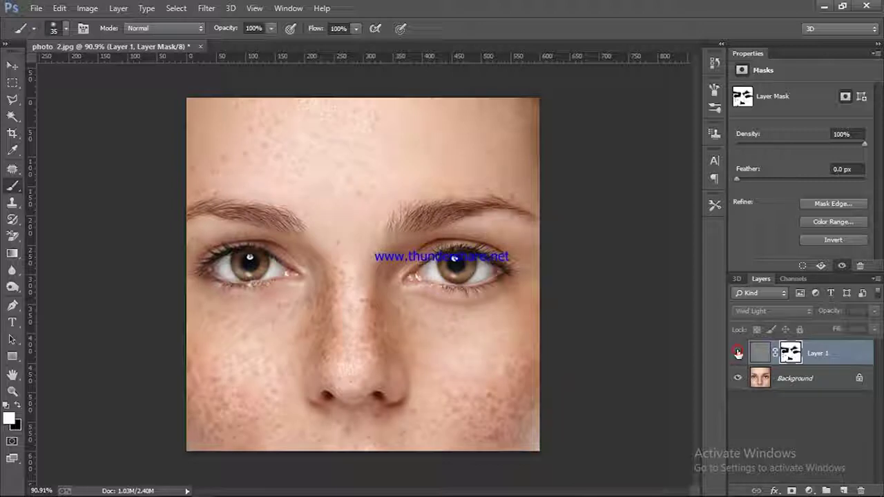
pyautogui.click(738, 353)
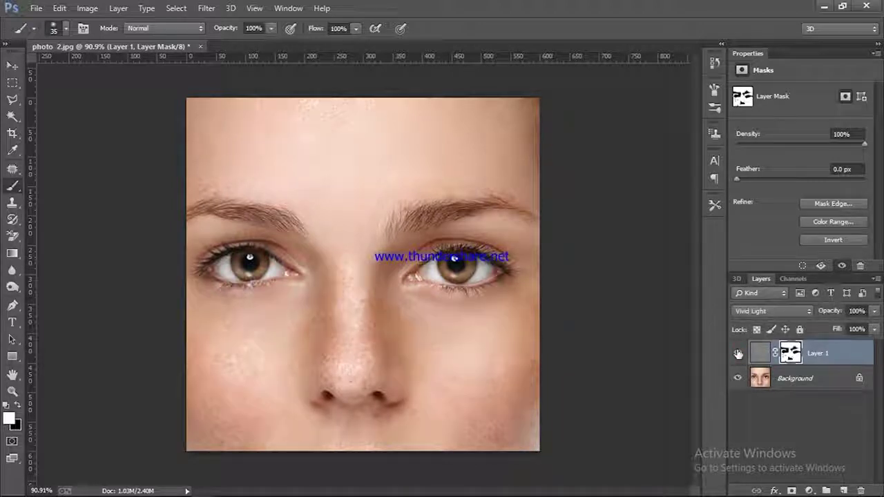
pyautogui.click(738, 353)
pyautogui.click(738, 353)
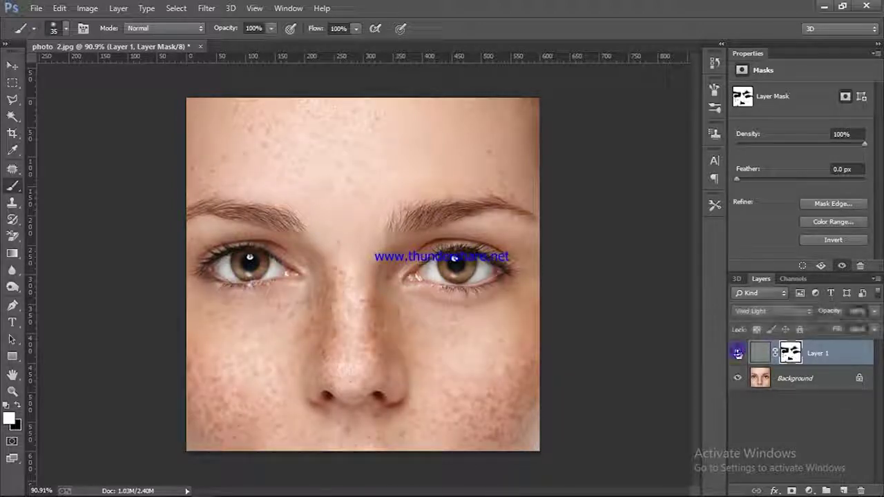